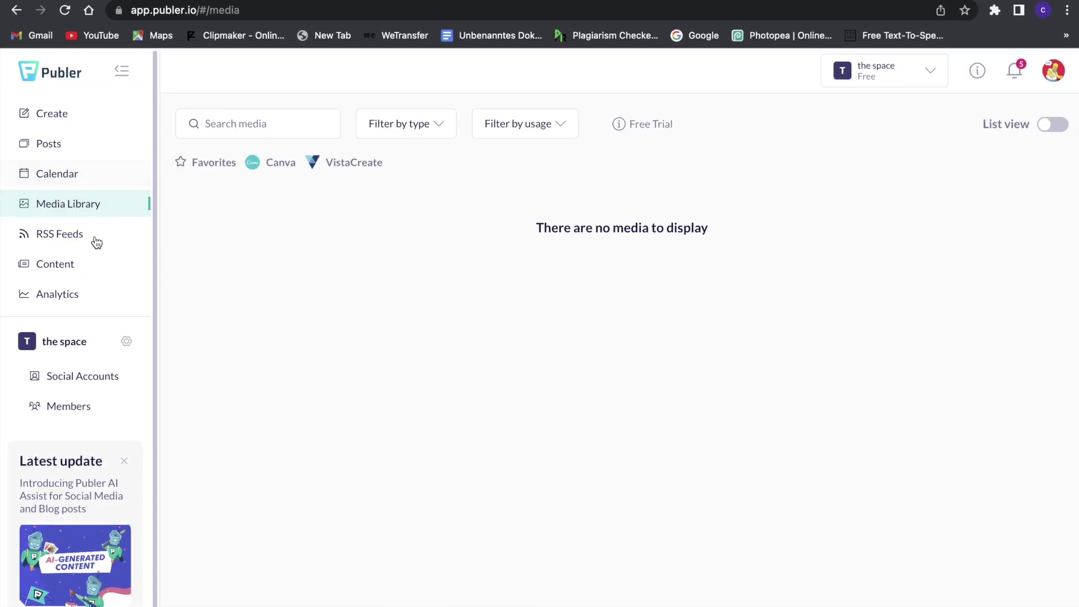
Step: Review the connected Twitter account in the Social Accounts list
{"action": "left_click", "coordinate": [89, 377]}
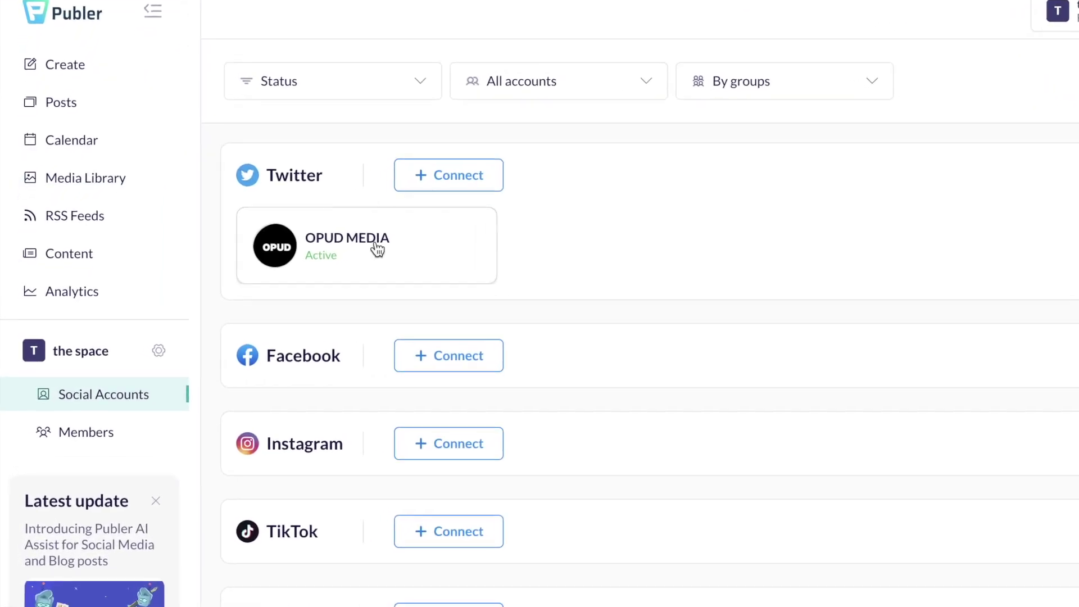
{"action": "scroll", "coordinate": [437, 244], "scroll_direction": "down", "scroll_amount": 2}
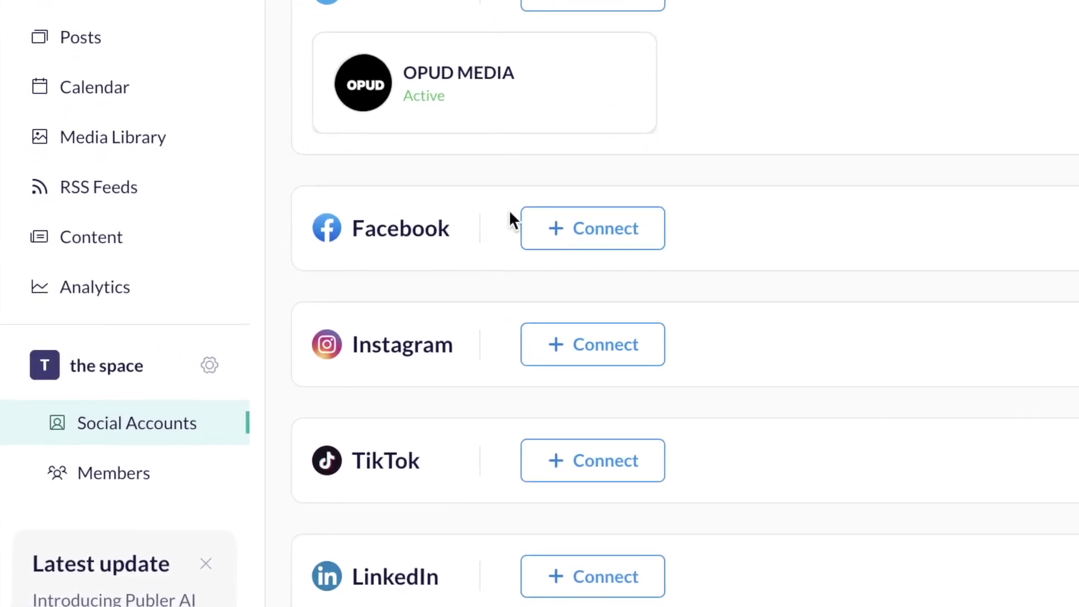
{"action": "scroll", "coordinate": [465, 296], "scroll_direction": "down", "scroll_amount": 3}
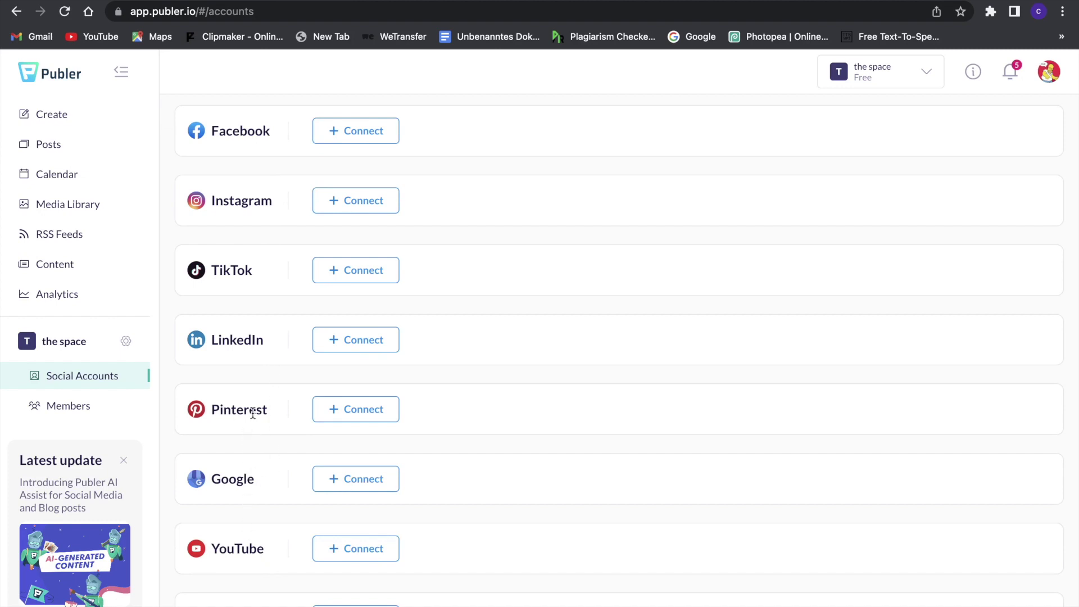
{"action": "scroll", "coordinate": [253, 412], "scroll_direction": "down", "scroll_amount": 1}
{"action": "scroll", "coordinate": [252, 412], "scroll_direction": "down", "scroll_amount": 3}
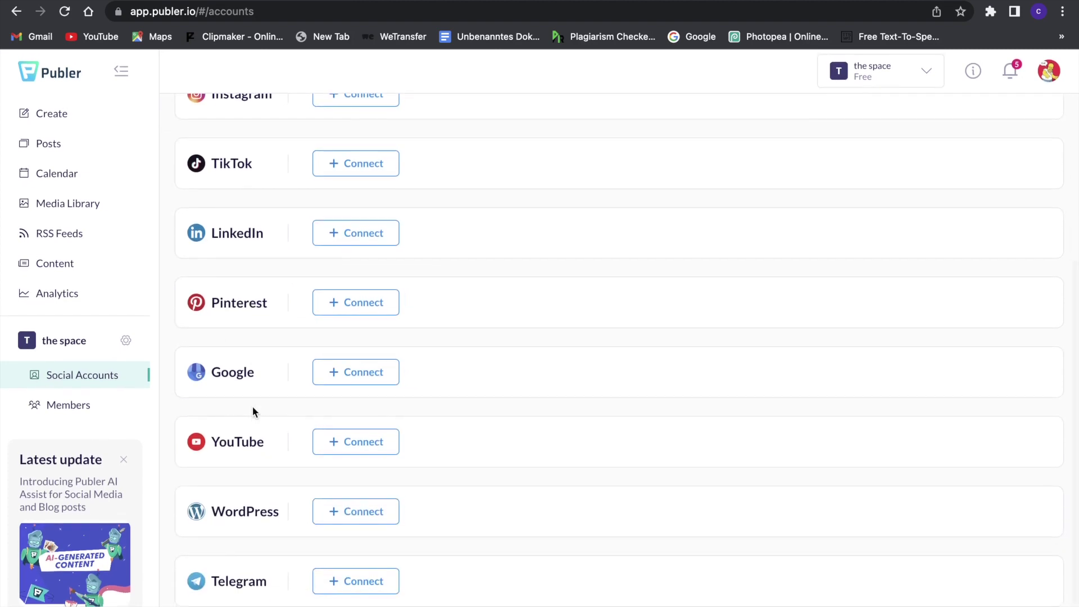
{"action": "scroll", "coordinate": [253, 408], "scroll_direction": "up", "scroll_amount": 6}
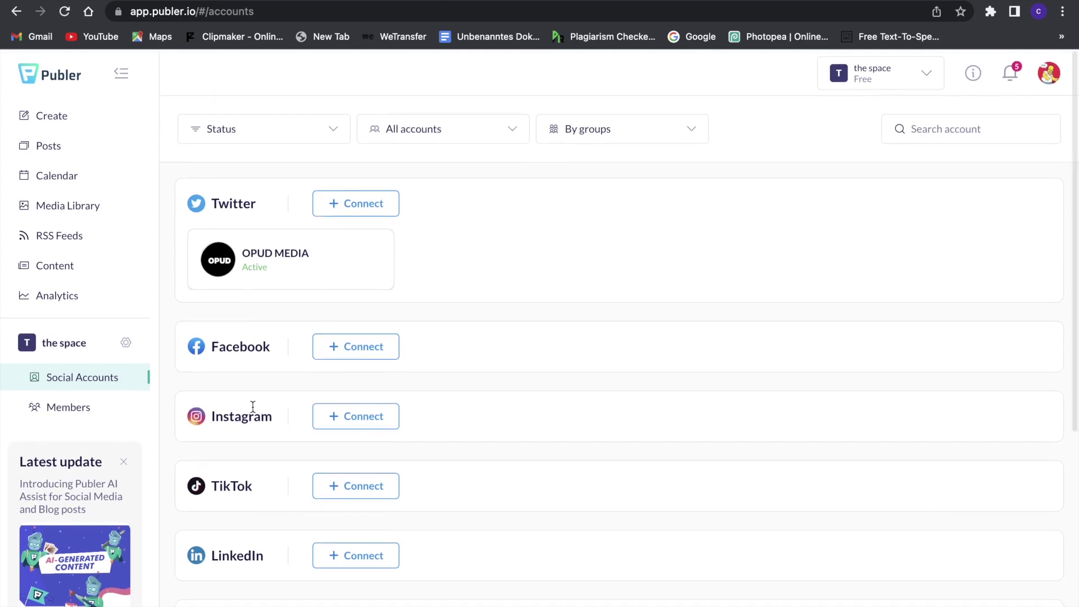
Step: Switch between the new-post composer and the Posts overview, ending on Posts
{"action": "left_click", "coordinate": [51, 112]}
{"action": "left_click", "coordinate": [56, 147]}
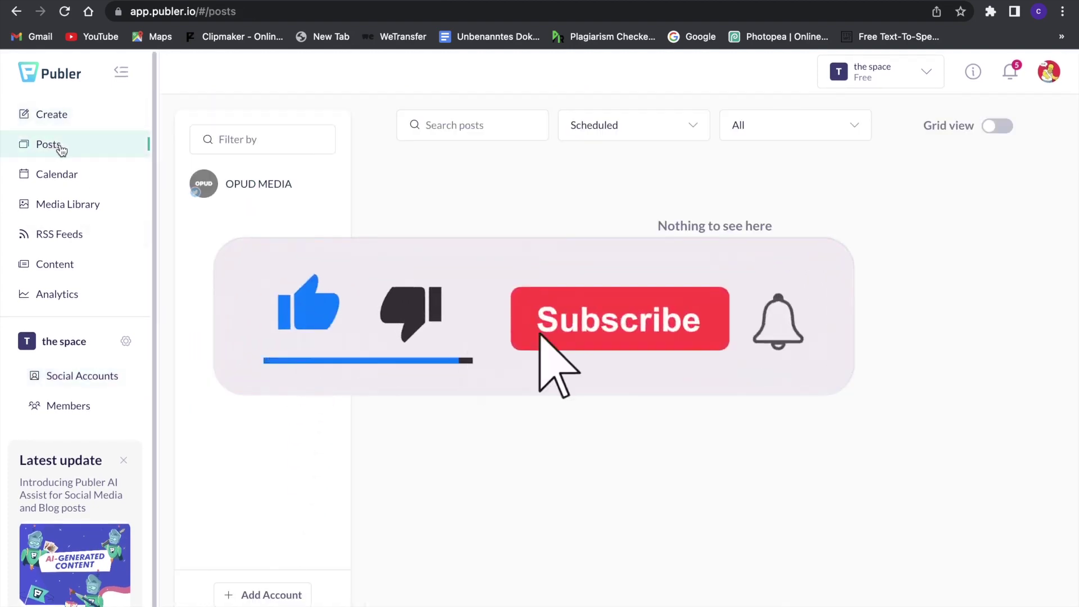
{"action": "left_click", "coordinate": [57, 115]}
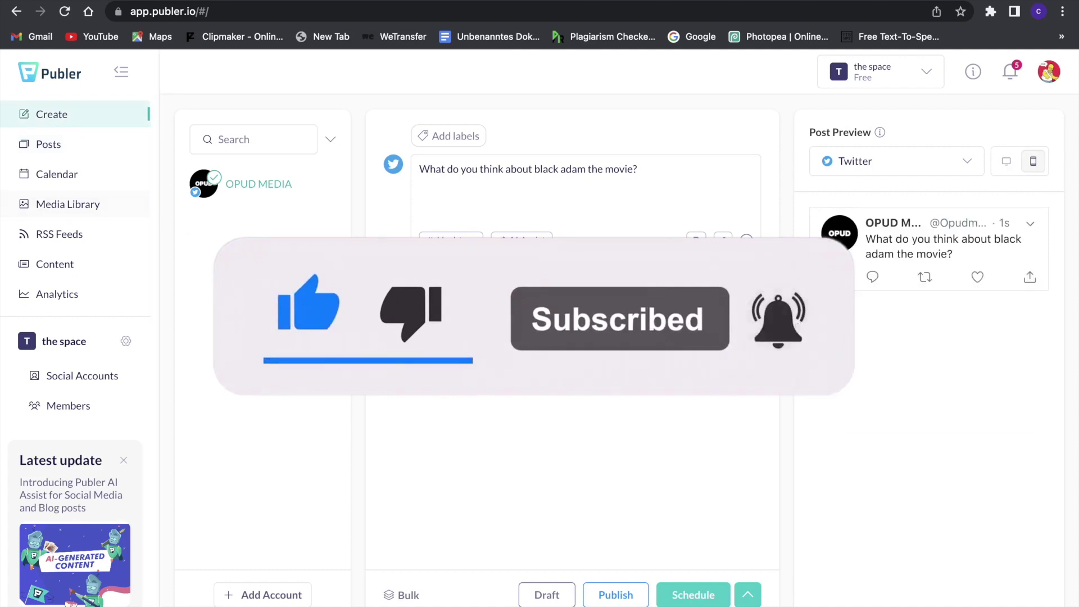
{"action": "left_click", "coordinate": [79, 141]}
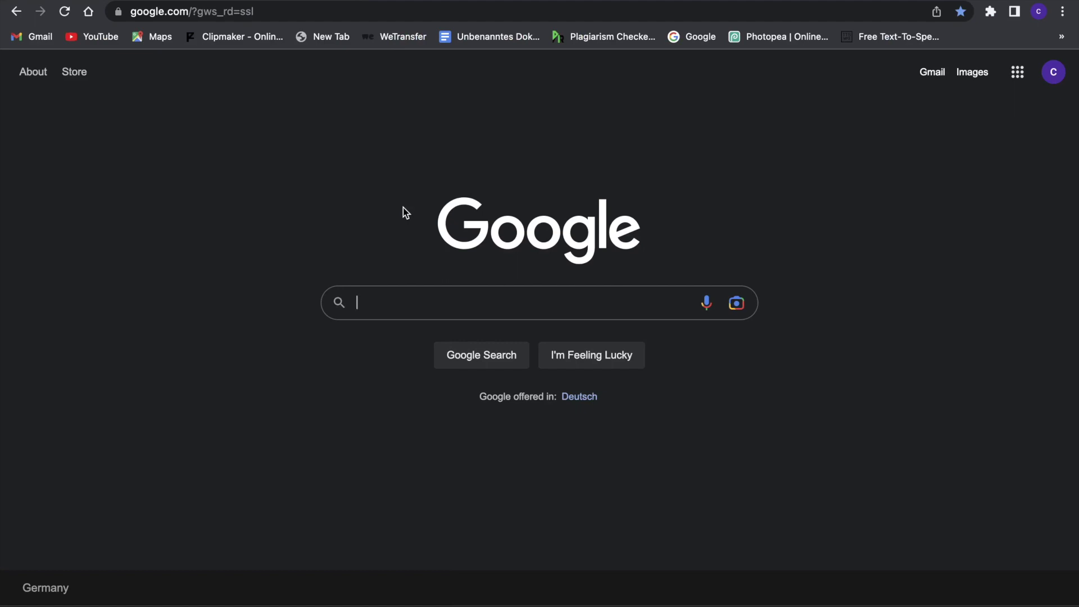
Step: Search Google for 'publer ai' and open the Publer website from the results
{"action": "type", "text": "publer"}
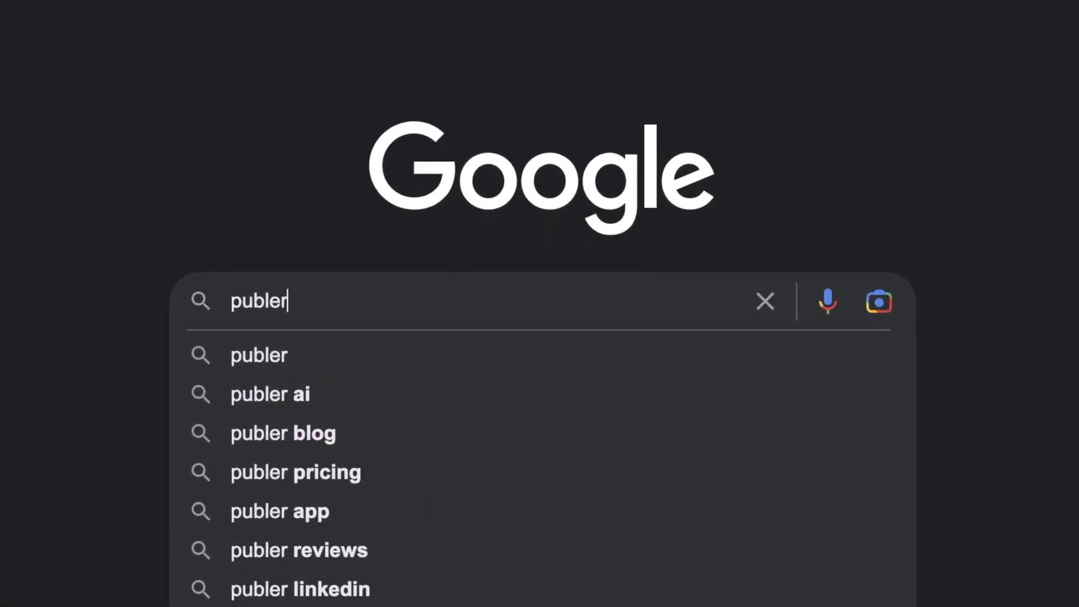
{"action": "left_click", "coordinate": [289, 398]}
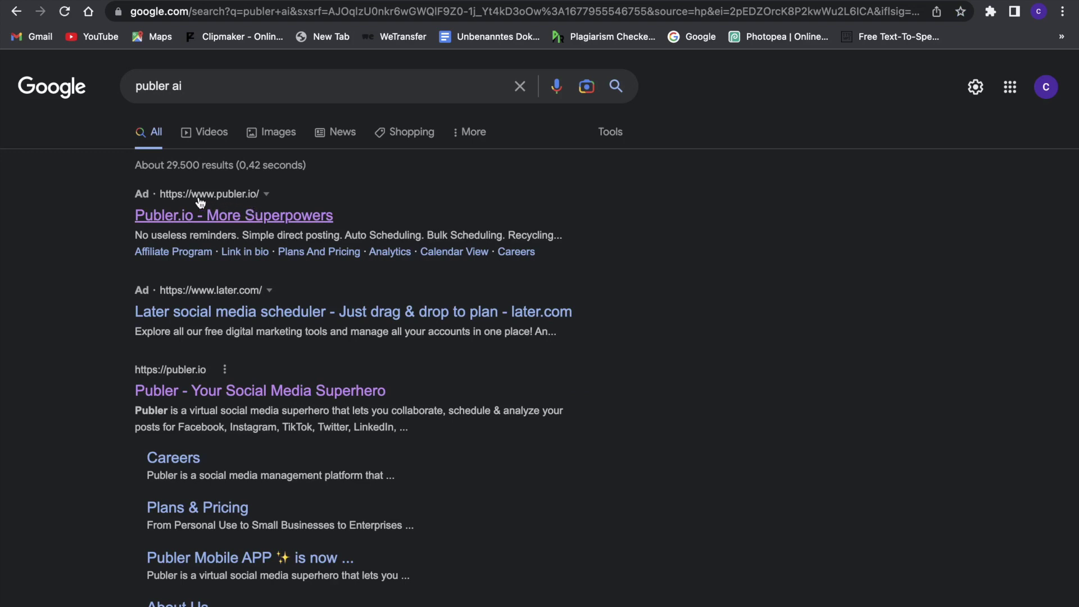
{"action": "left_click", "coordinate": [247, 214]}
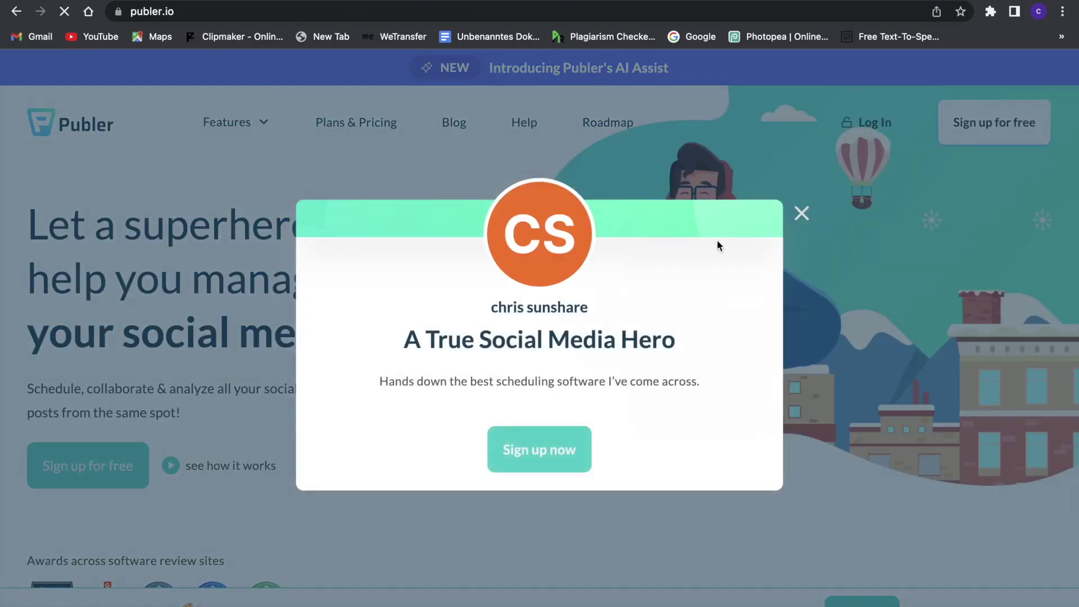
Step: Close the testimonial popup and browse the publer.io feature sections, returning to the top
{"action": "left_click", "coordinate": [800, 214]}
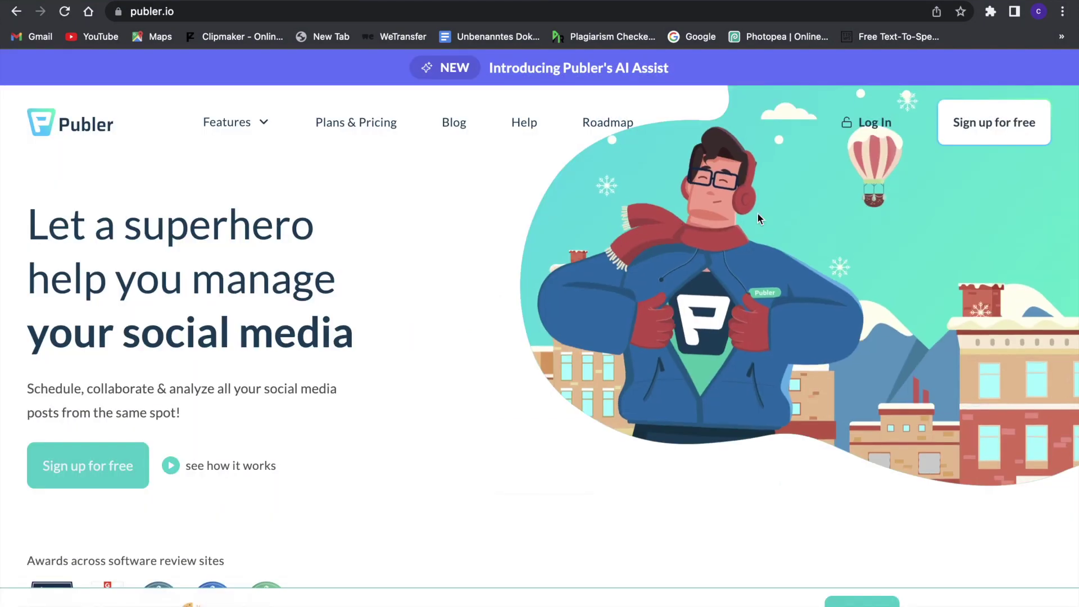
{"action": "scroll", "coordinate": [609, 238], "scroll_direction": "down", "scroll_amount": 5}
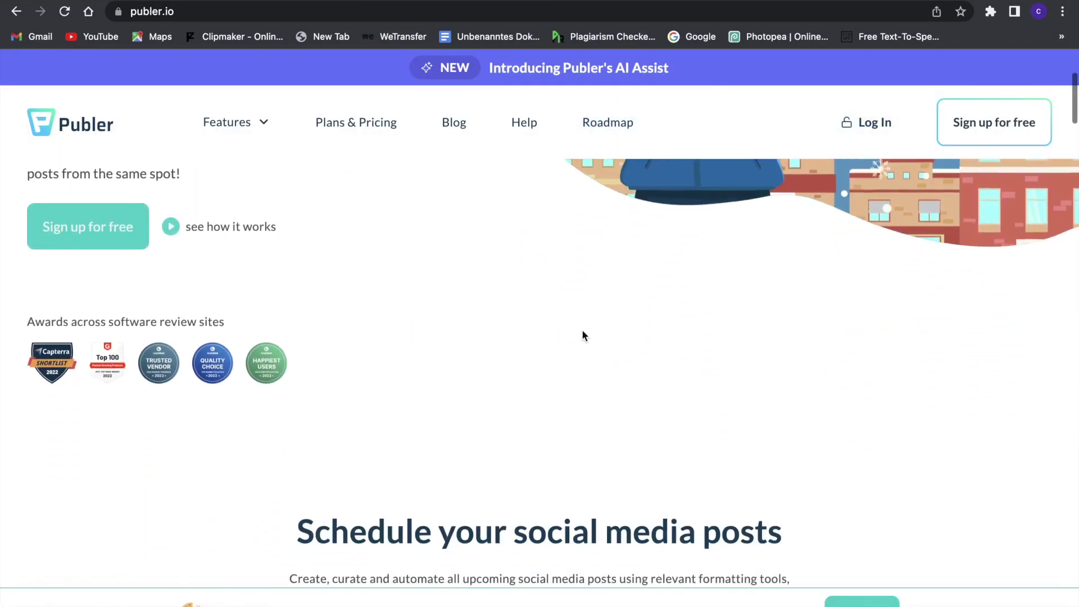
{"action": "scroll", "coordinate": [582, 336], "scroll_direction": "up", "scroll_amount": 4}
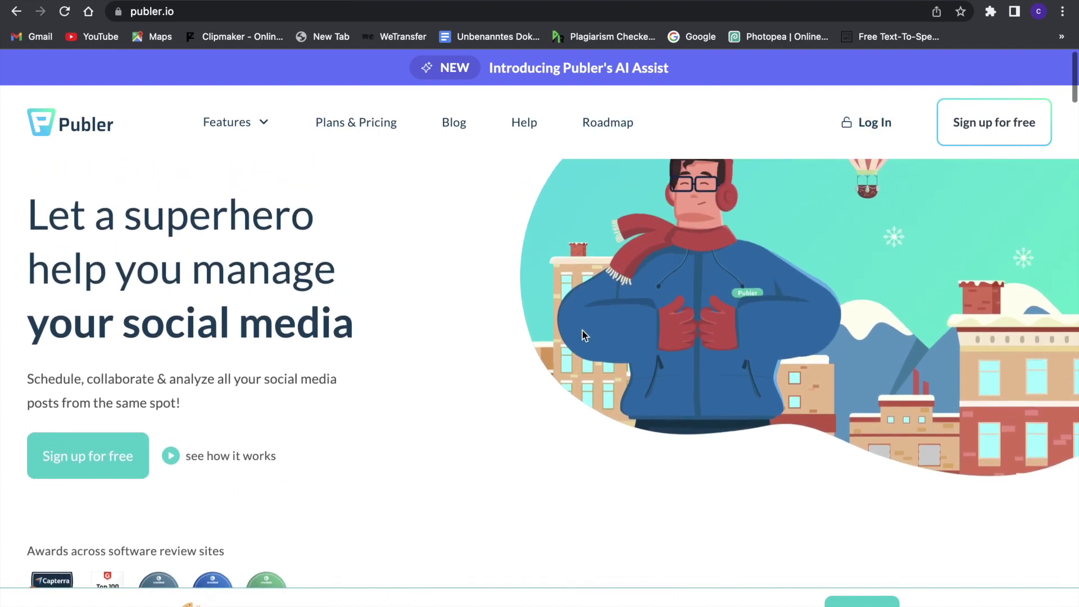
{"action": "scroll", "coordinate": [583, 336], "scroll_direction": "down", "scroll_amount": 5}
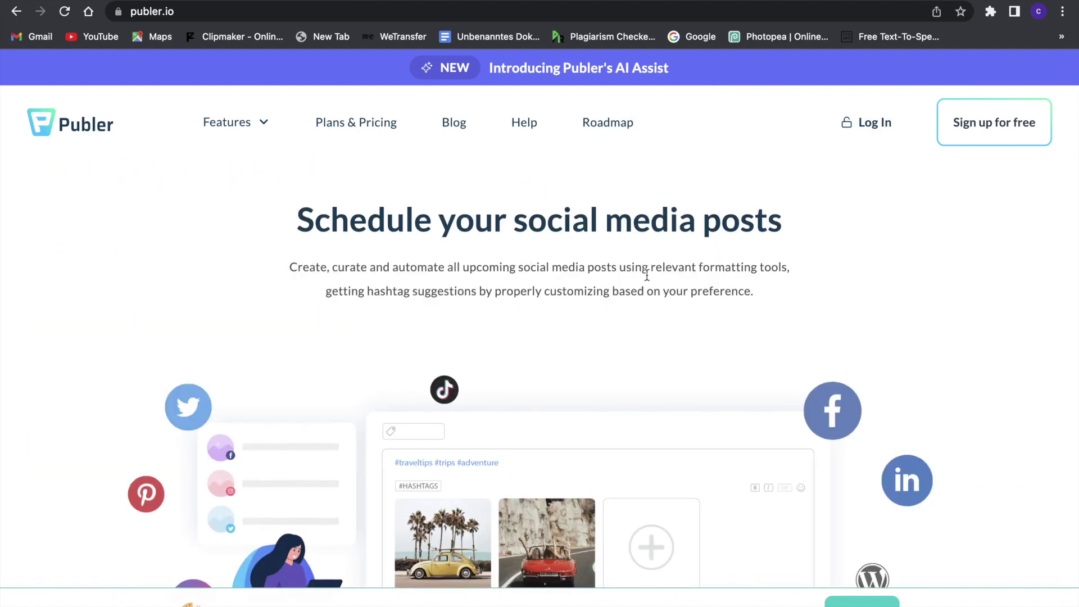
{"action": "scroll", "coordinate": [624, 336], "scroll_direction": "down", "scroll_amount": 10}
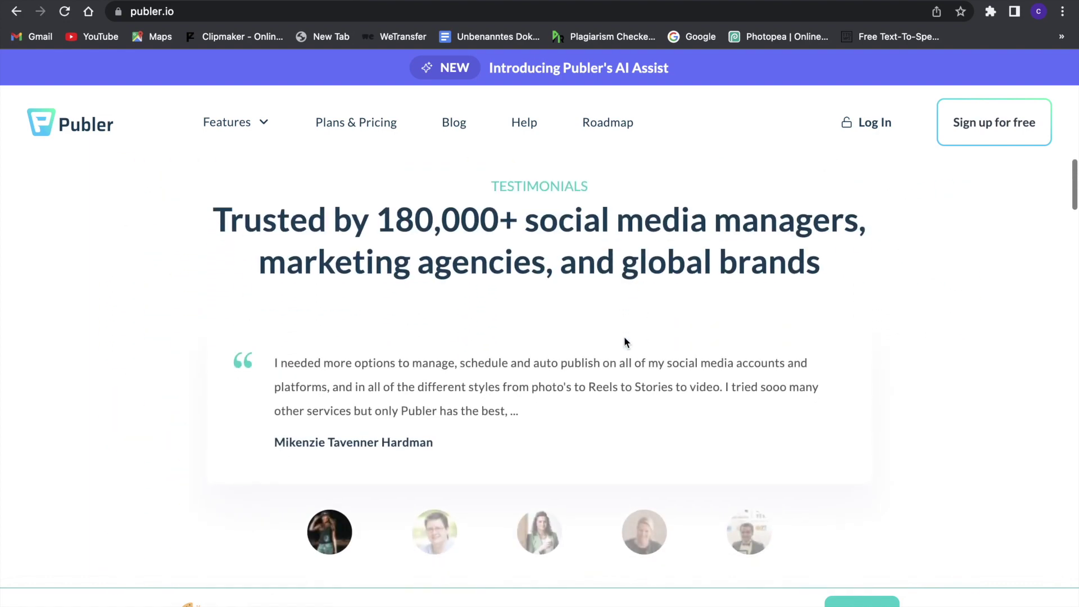
{"action": "scroll", "coordinate": [626, 342], "scroll_direction": "down", "scroll_amount": 10}
{"action": "scroll", "coordinate": [624, 341], "scroll_direction": "down", "scroll_amount": 8}
{"action": "scroll", "coordinate": [626, 342], "scroll_direction": "up", "scroll_amount": 15}
{"action": "scroll", "coordinate": [626, 340], "scroll_direction": "up", "scroll_amount": 15}
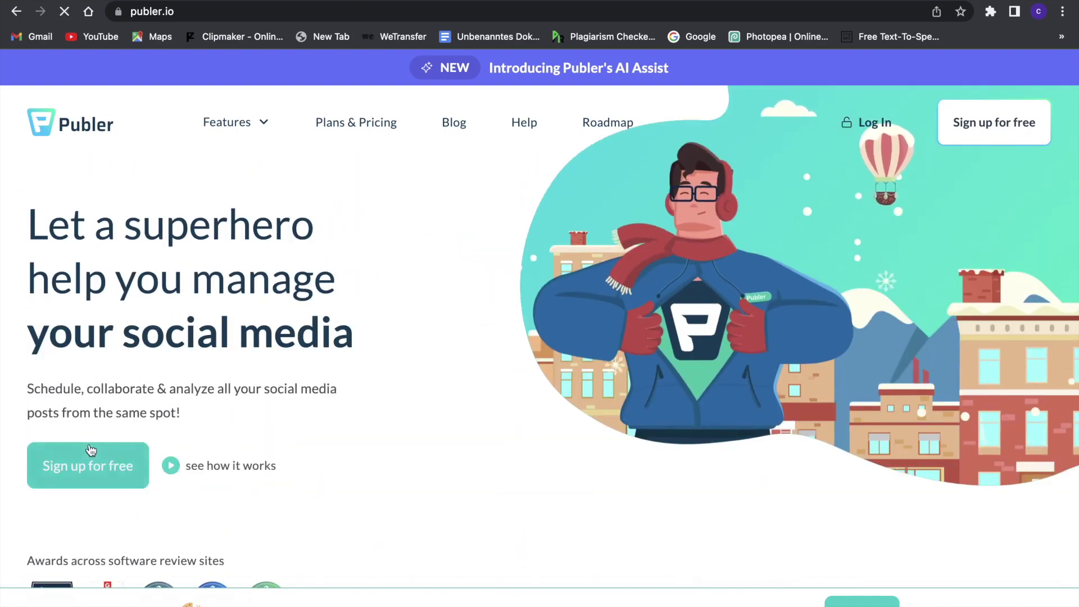
Step: Sign up for free with Google and submit the onboarding answers with Influencer/Blogger as the role
{"action": "left_click", "coordinate": [89, 447]}
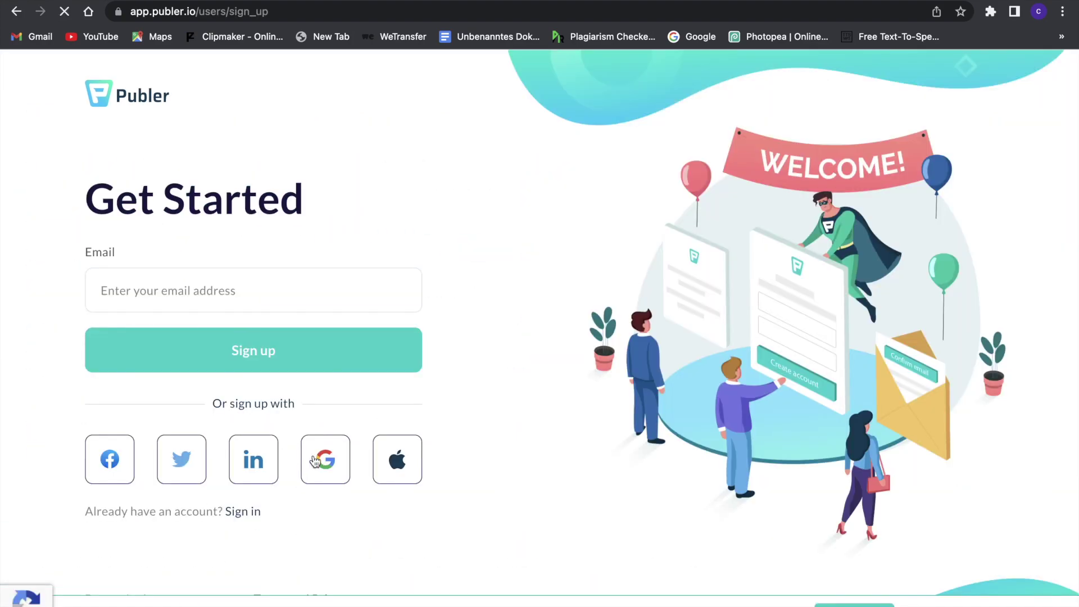
{"action": "left_click", "coordinate": [315, 461]}
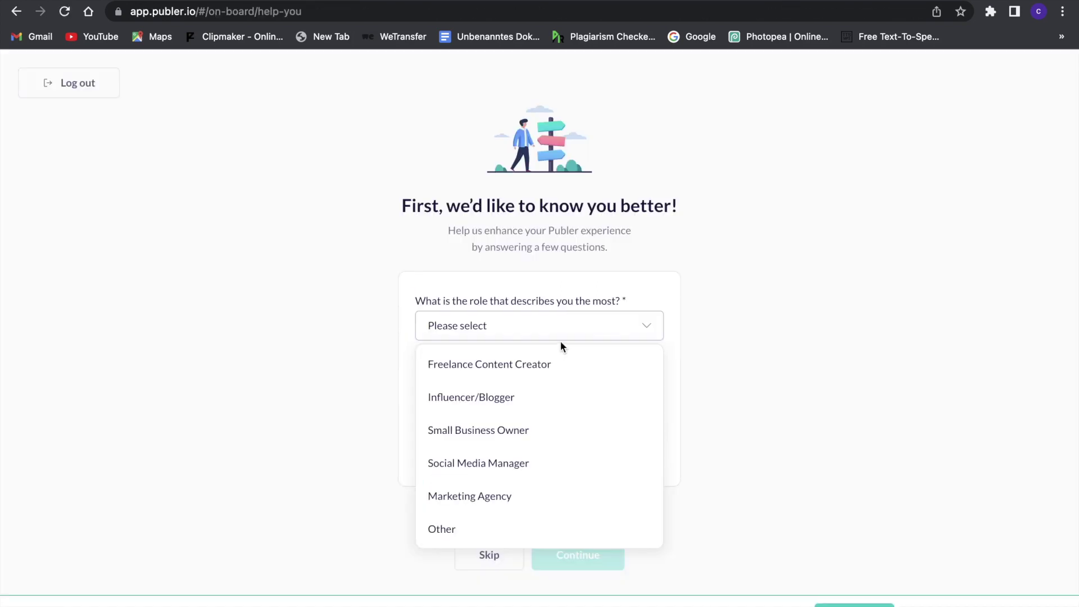
{"action": "left_click", "coordinate": [522, 404]}
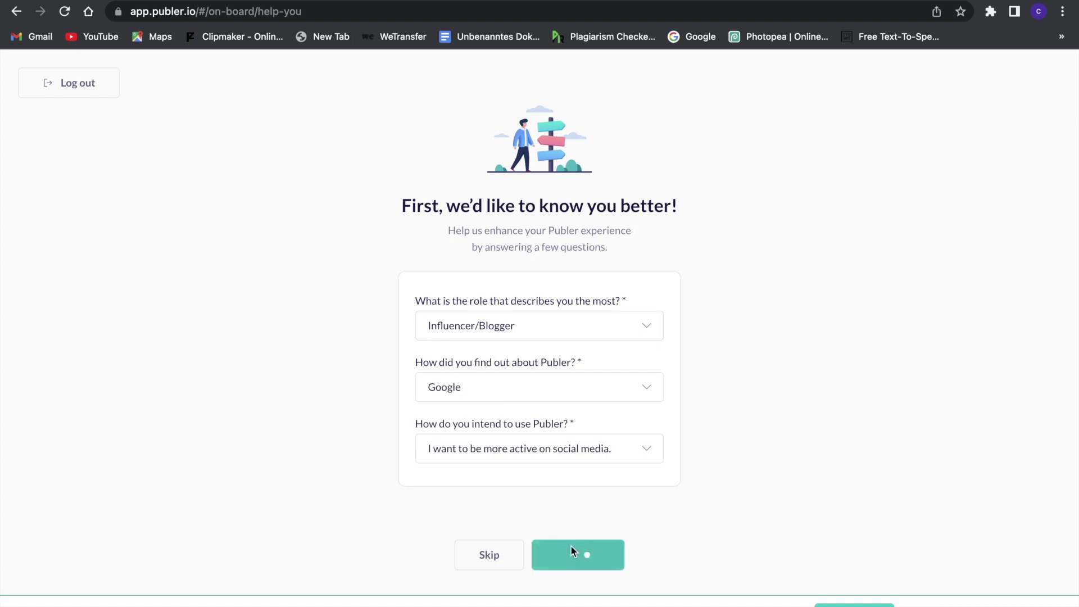
{"action": "left_click", "coordinate": [571, 546]}
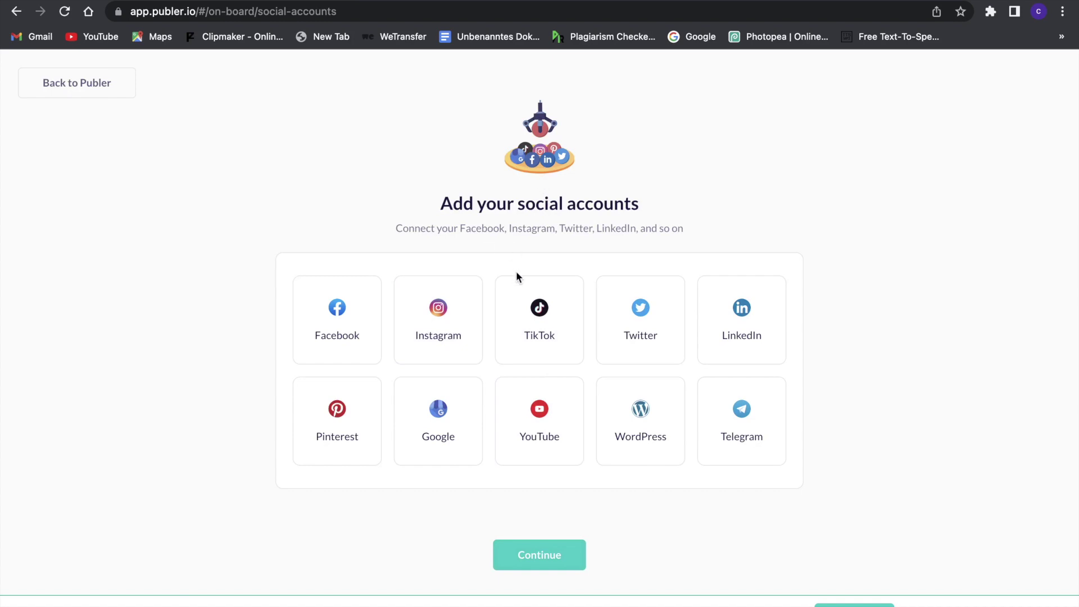
Step: Pick the Instagram card on the 'Add your social accounts' onboarding step
{"action": "left_click", "coordinate": [463, 309]}
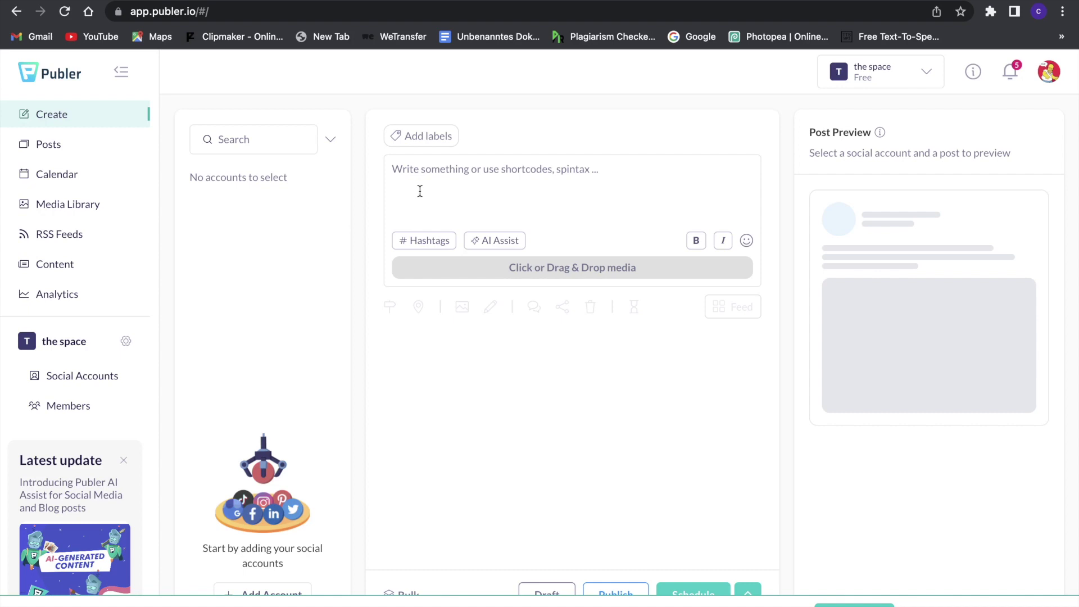
Step: Type 'buy in biu' into the composer, then go to the page for adding social accounts
{"action": "left_click", "coordinate": [441, 174]}
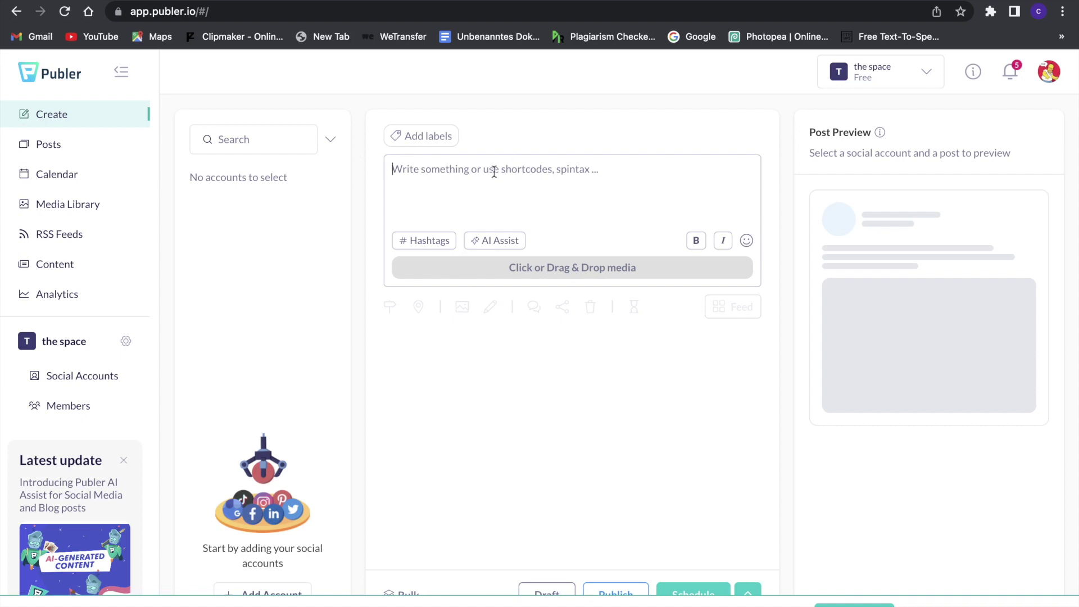
{"action": "type", "text": "buy in biu"}
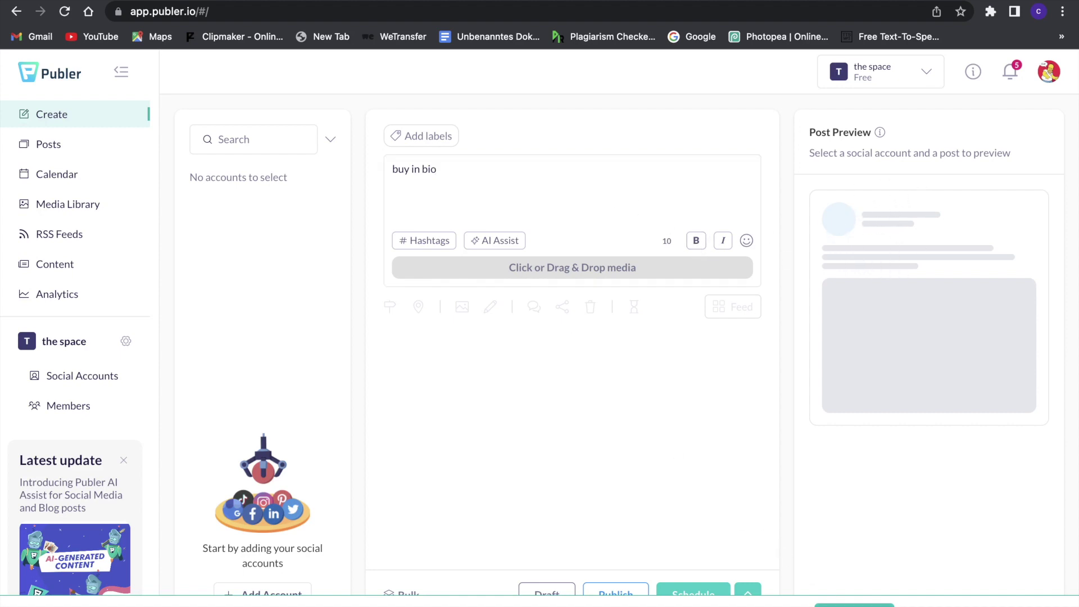
{"action": "left_click", "coordinate": [264, 595]}
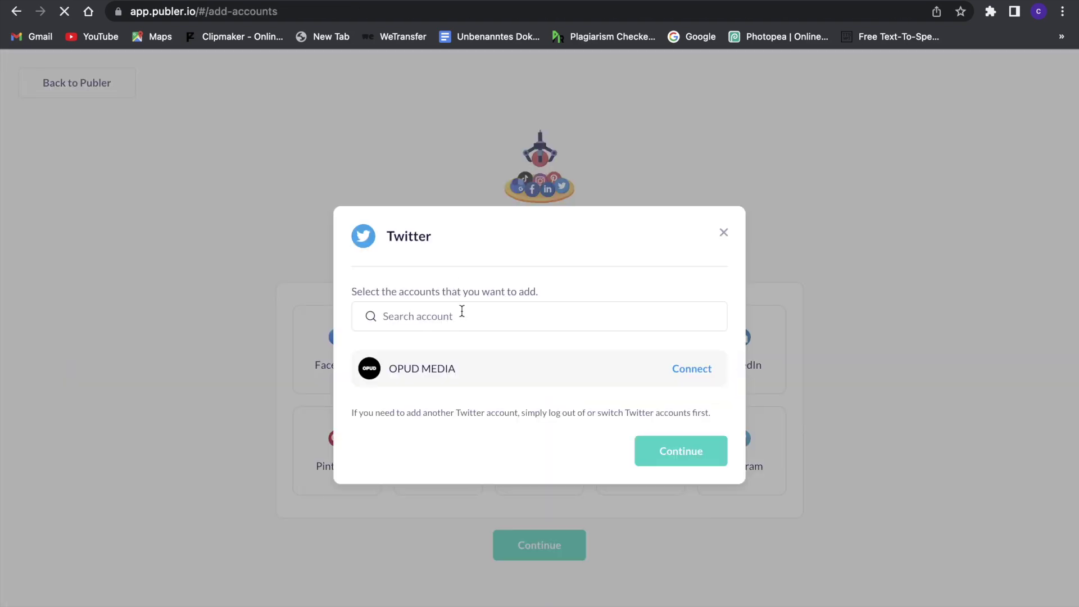
Step: Connect the Twitter account to the workspace and select it for the new post
{"action": "left_click", "coordinate": [462, 311]}
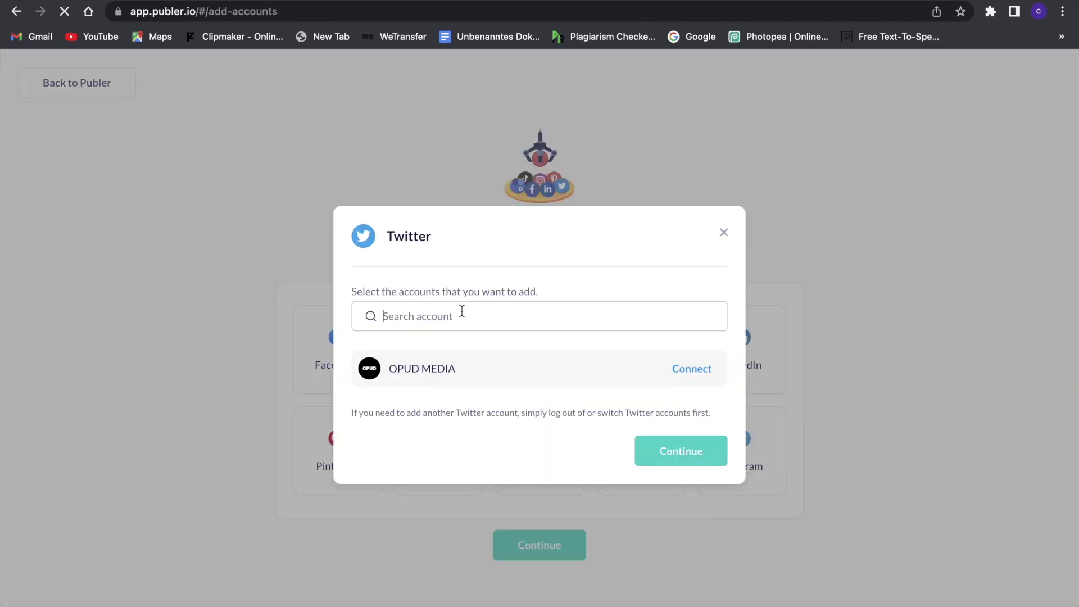
{"action": "left_click", "coordinate": [682, 375]}
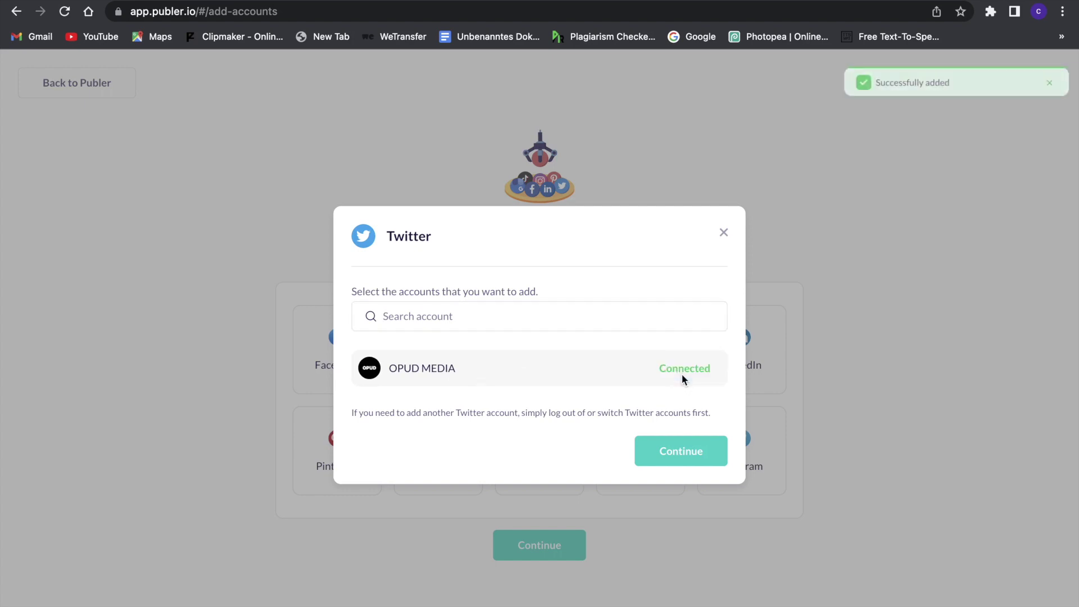
{"action": "left_click", "coordinate": [678, 448]}
{"action": "left_click", "coordinate": [576, 539]}
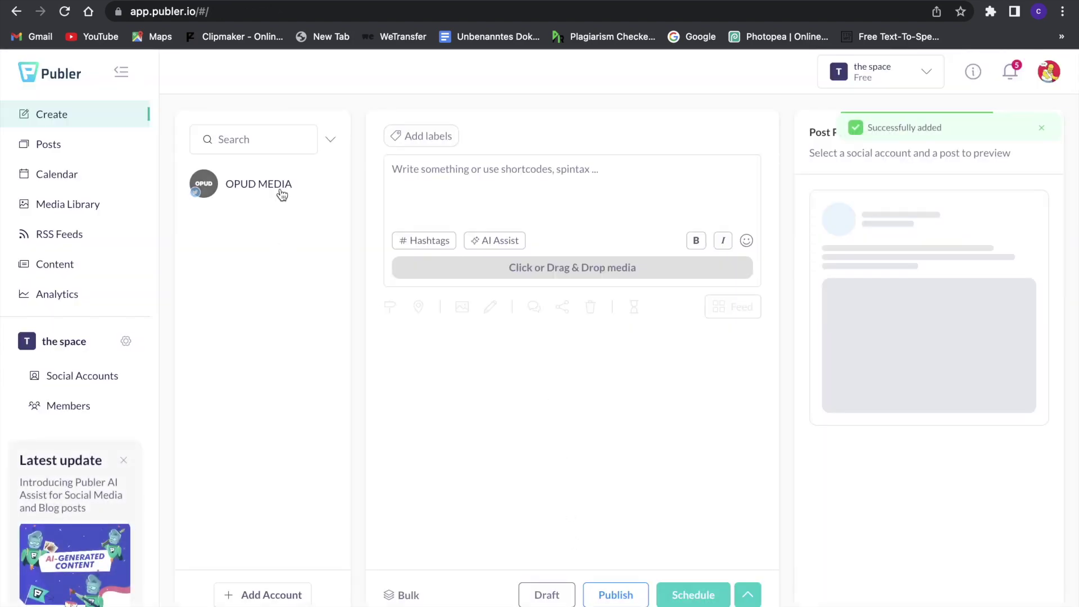
{"action": "left_click", "coordinate": [280, 193]}
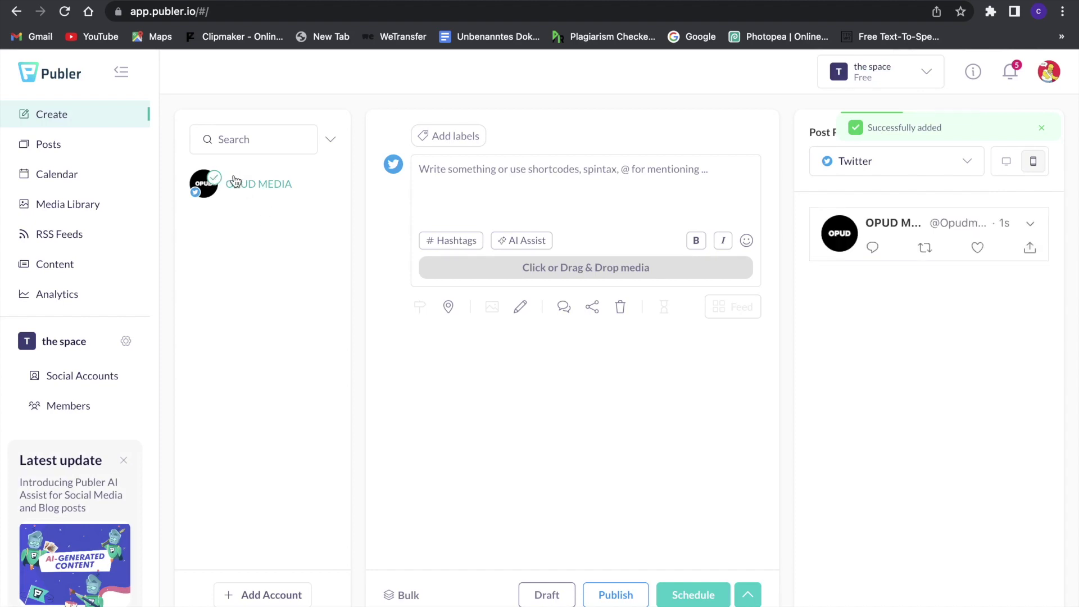
Step: Write 'What do you think about black adam the movie' in the post text box
{"action": "left_click", "coordinate": [503, 186]}
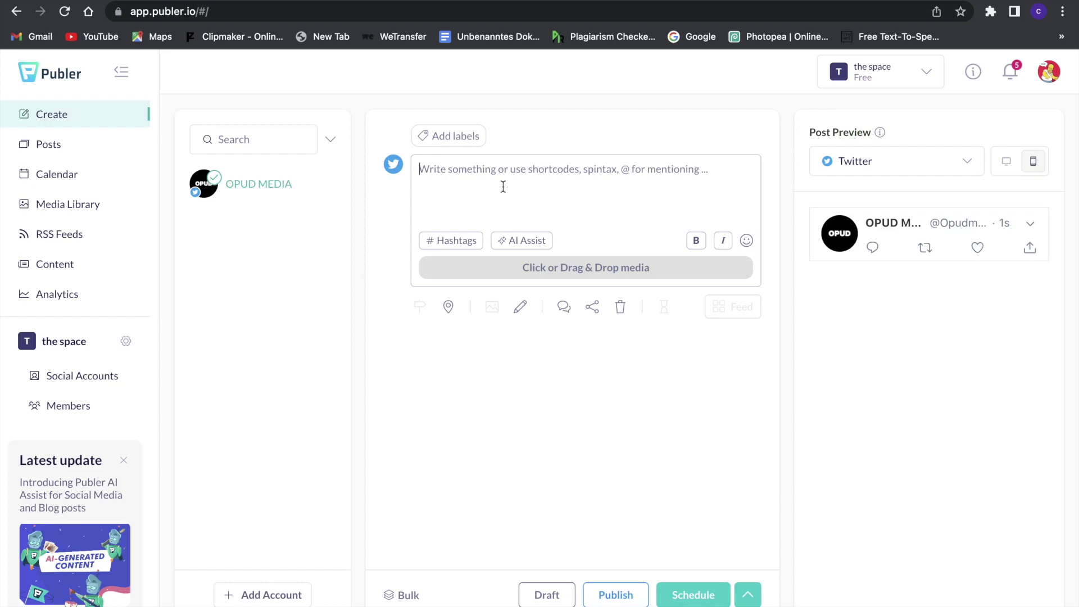
{"action": "type", "text": "What do you think about black adam the movie"}
{"action": "key", "text": "BackSpace"}
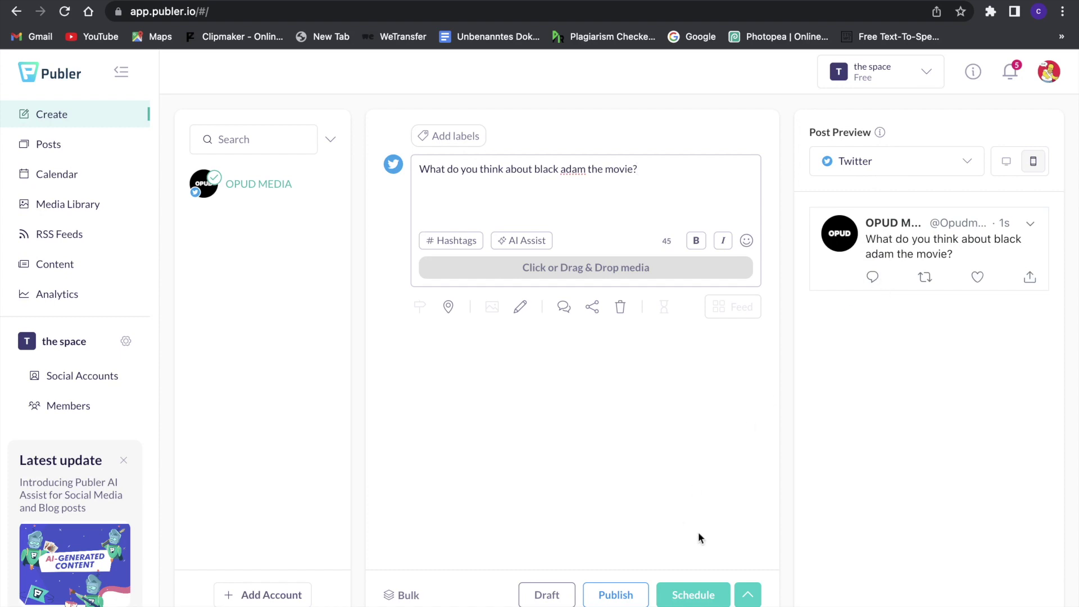
{"action": "left_click", "coordinate": [724, 595]}
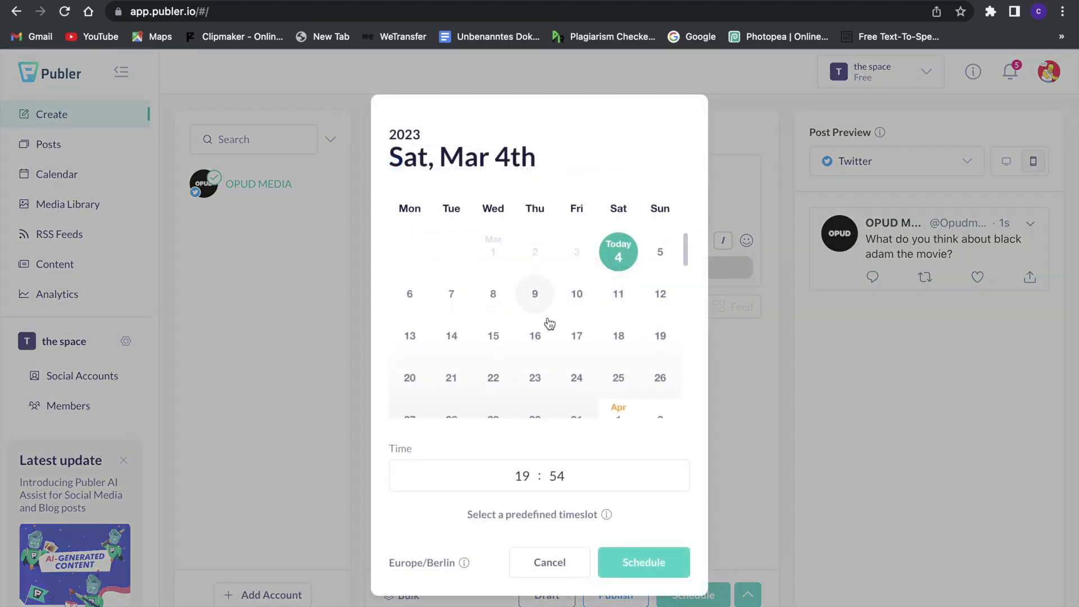
{"action": "scroll", "coordinate": [532, 311], "scroll_direction": "down", "scroll_amount": 2}
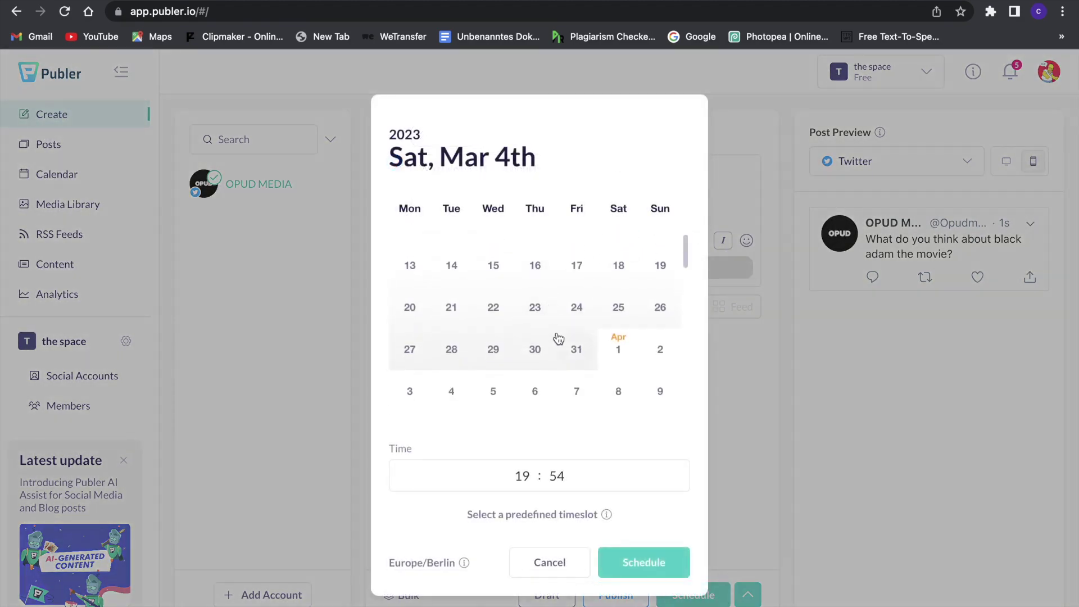
{"action": "scroll", "coordinate": [549, 313], "scroll_direction": "up", "scroll_amount": 1}
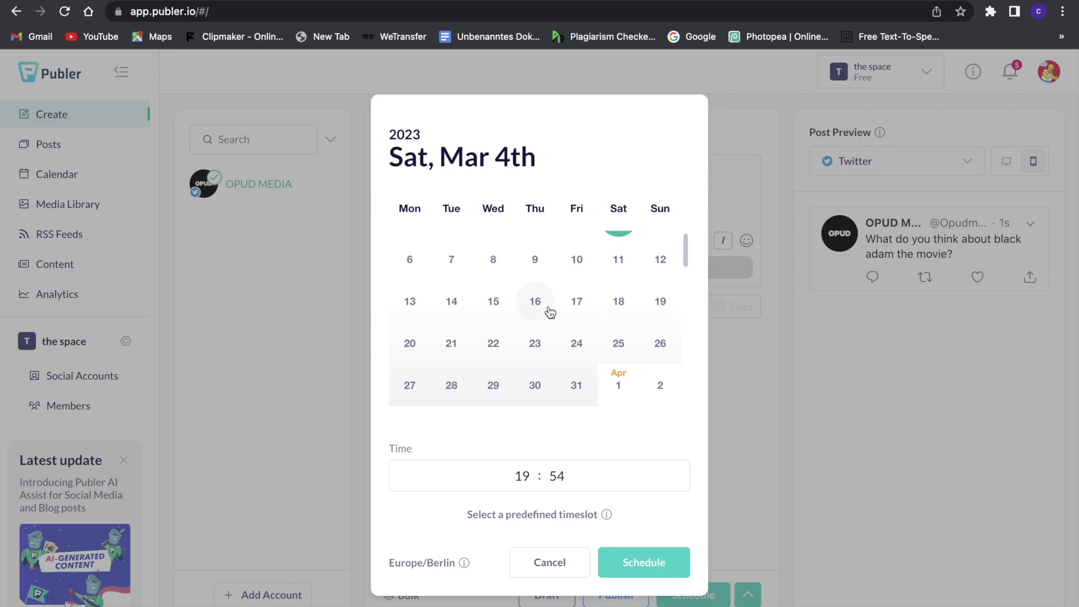
{"action": "left_click", "coordinate": [550, 563]}
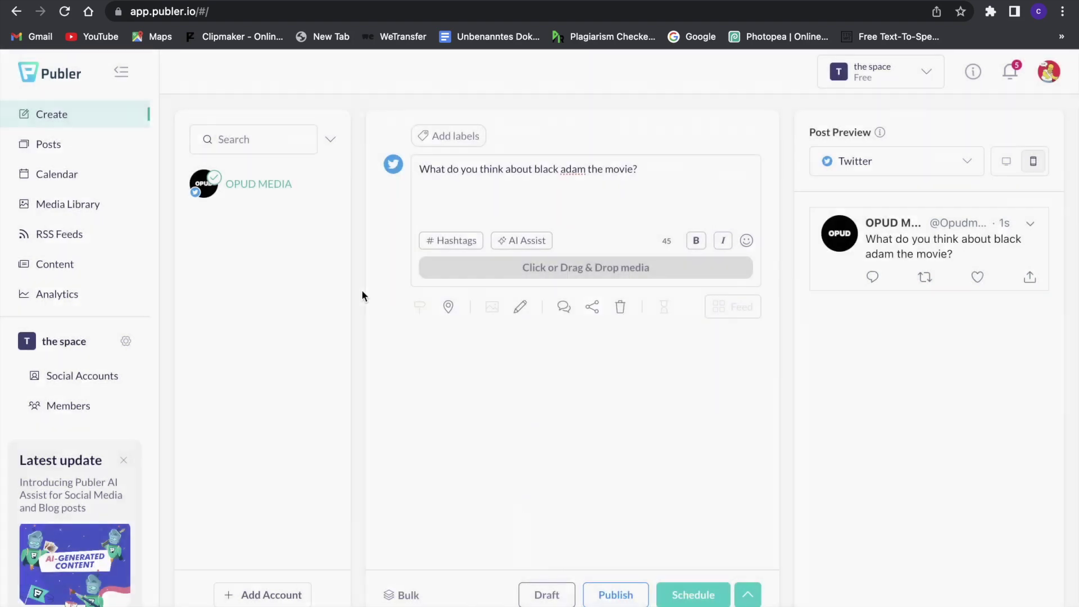
Step: View the empty Posts list and weekly Calendar, then go to Analytics
{"action": "left_click", "coordinate": [86, 151]}
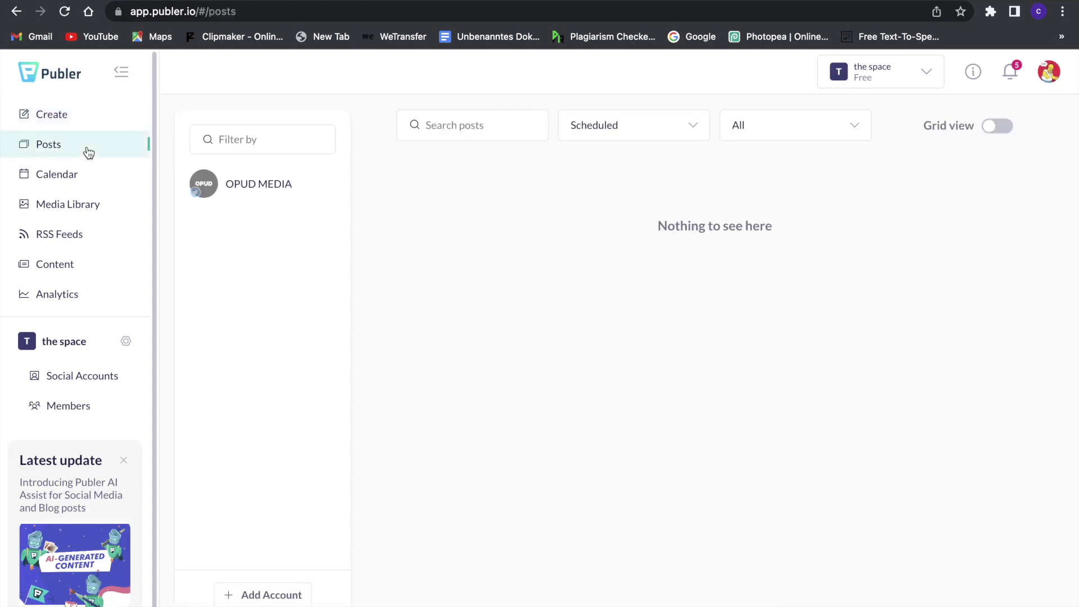
{"action": "left_click", "coordinate": [90, 185]}
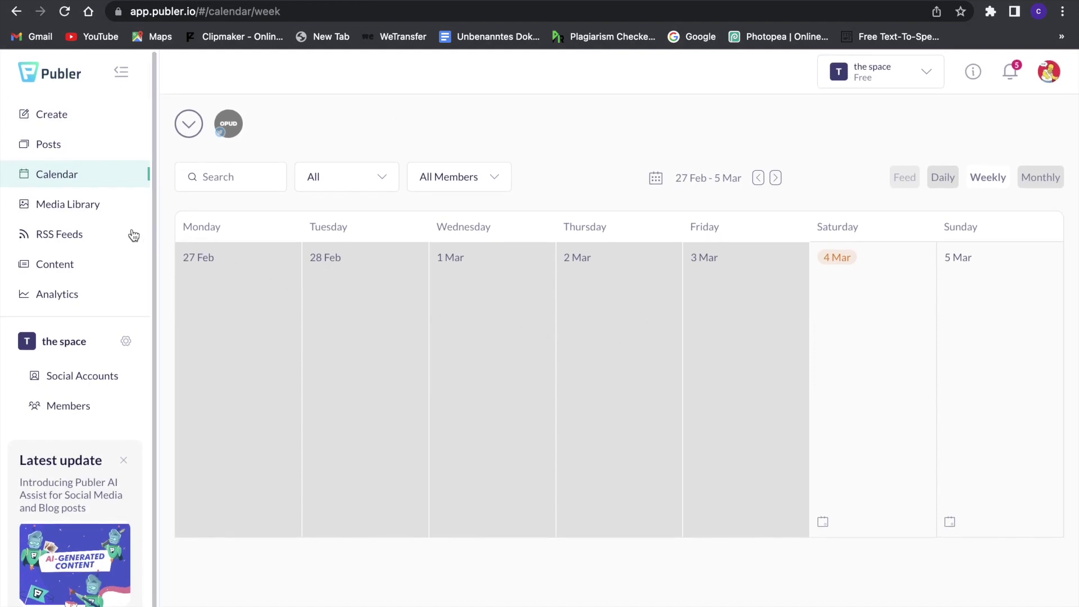
{"action": "left_click", "coordinate": [77, 295]}
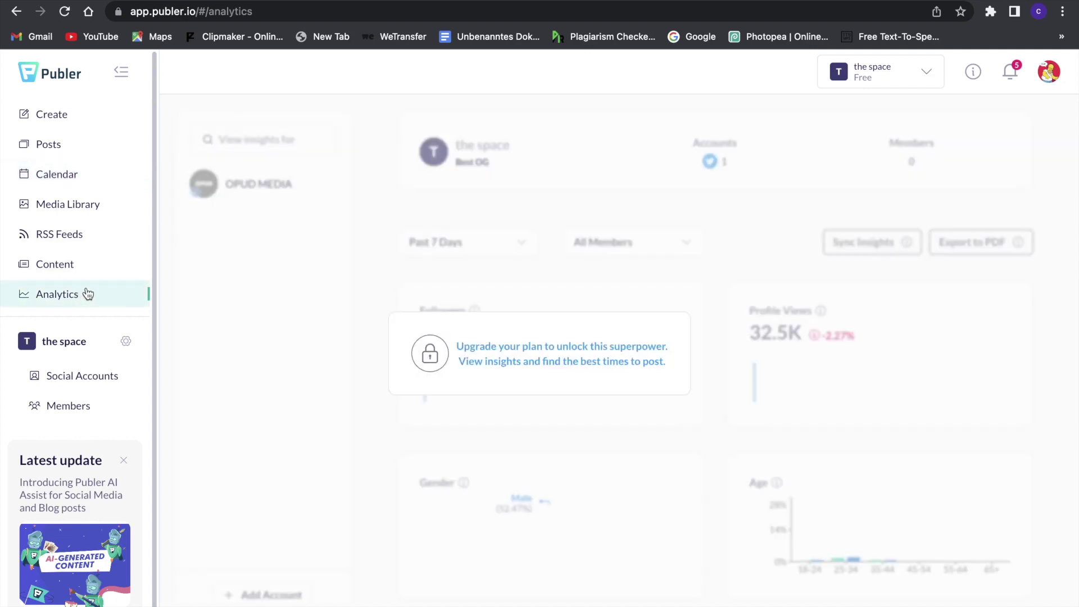
Step: Try the Analytics upgrade link, then go to the empty Media Library
{"action": "left_click", "coordinate": [606, 346]}
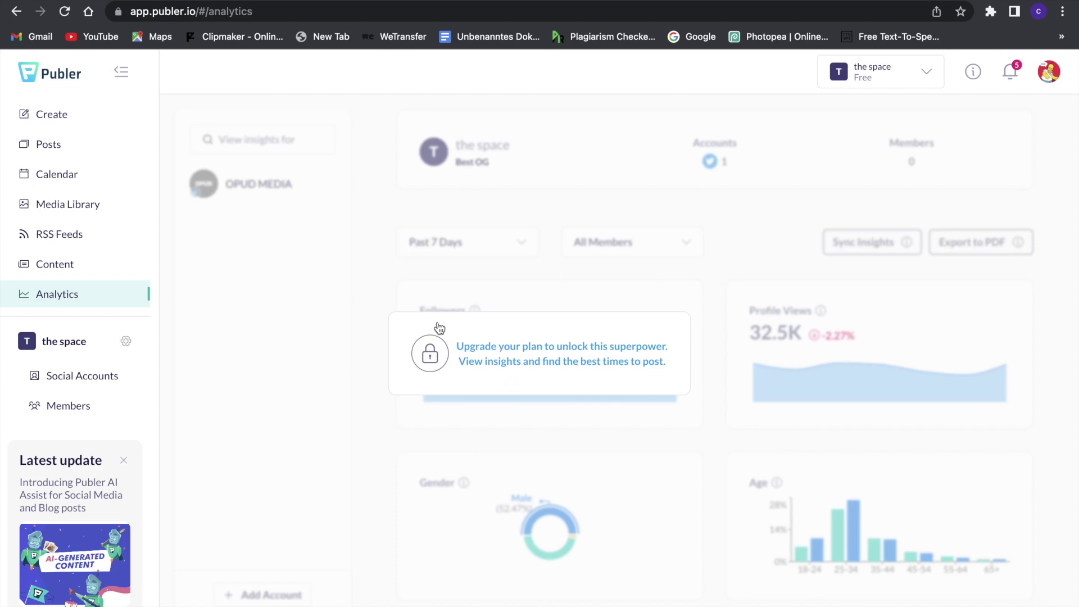
{"action": "left_click", "coordinate": [68, 204]}
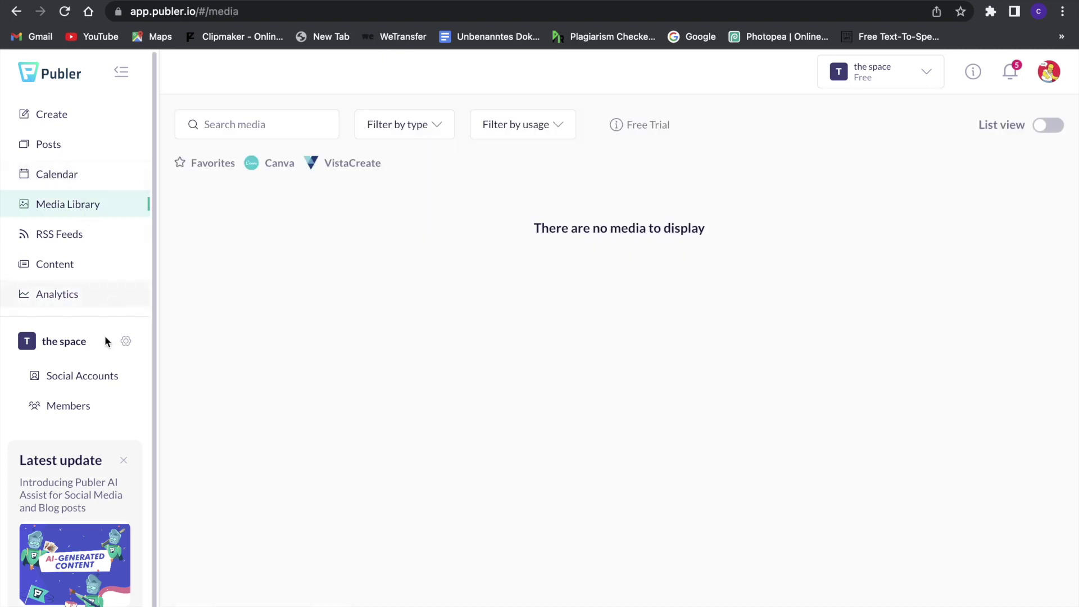
Step: Review the Social Accounts page, where Twitter is active and the other networks await connection
{"action": "left_click", "coordinate": [87, 383]}
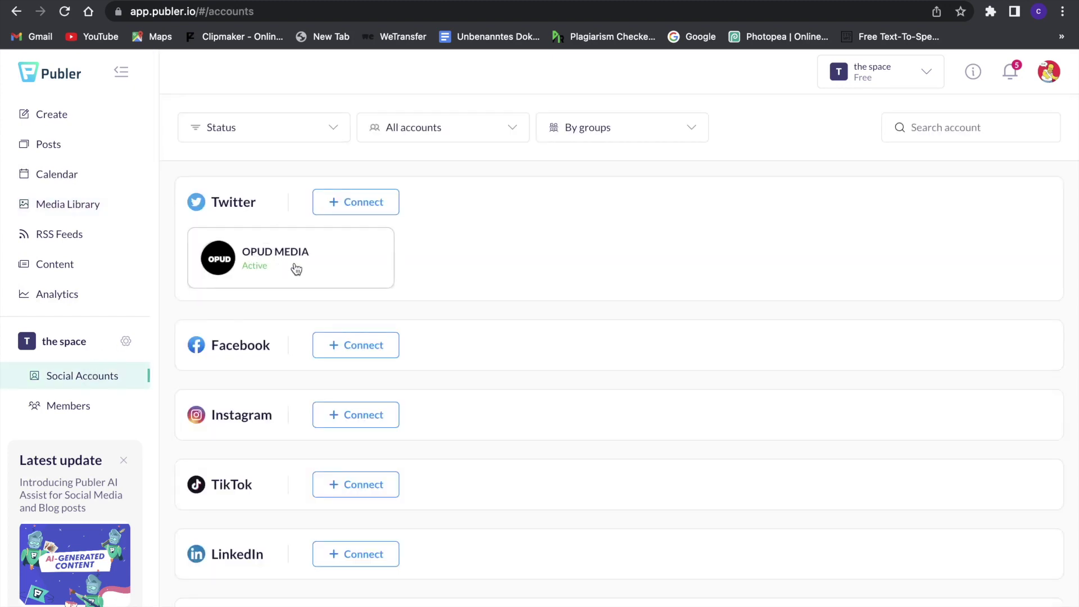
{"action": "scroll", "coordinate": [308, 266], "scroll_direction": "down", "scroll_amount": 1}
{"action": "scroll", "coordinate": [307, 264], "scroll_direction": "down", "scroll_amount": 2}
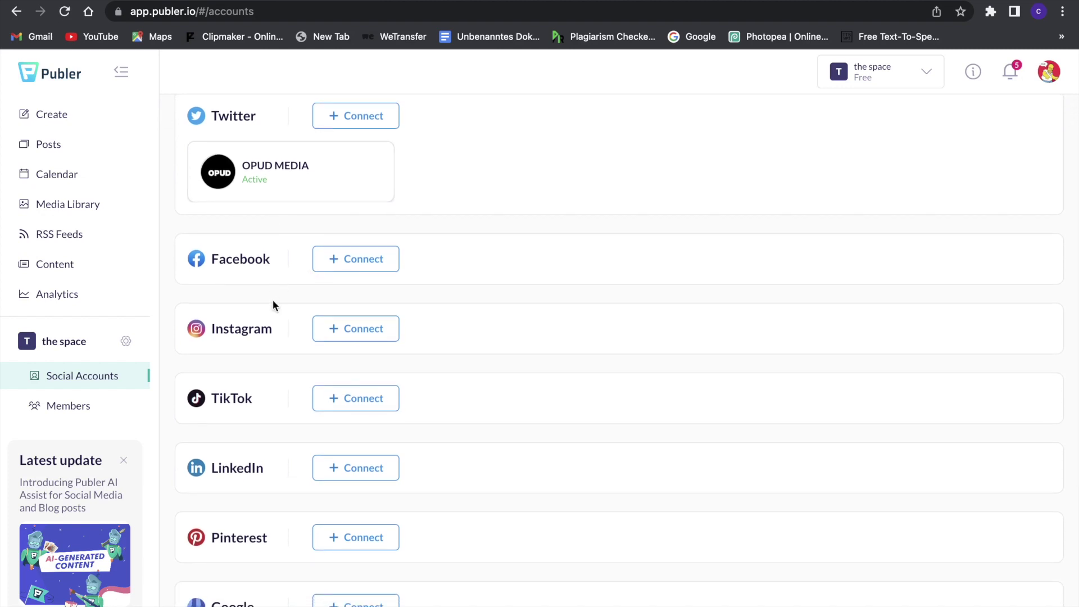
{"action": "scroll", "coordinate": [273, 304], "scroll_direction": "down", "scroll_amount": 3}
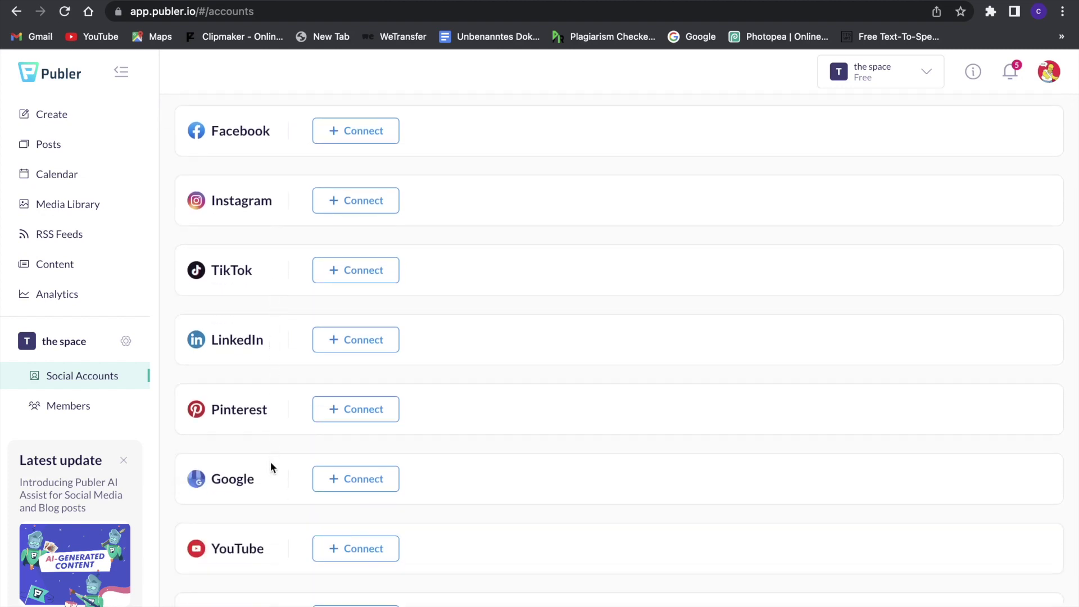
{"action": "scroll", "coordinate": [251, 412], "scroll_direction": "down", "scroll_amount": 1}
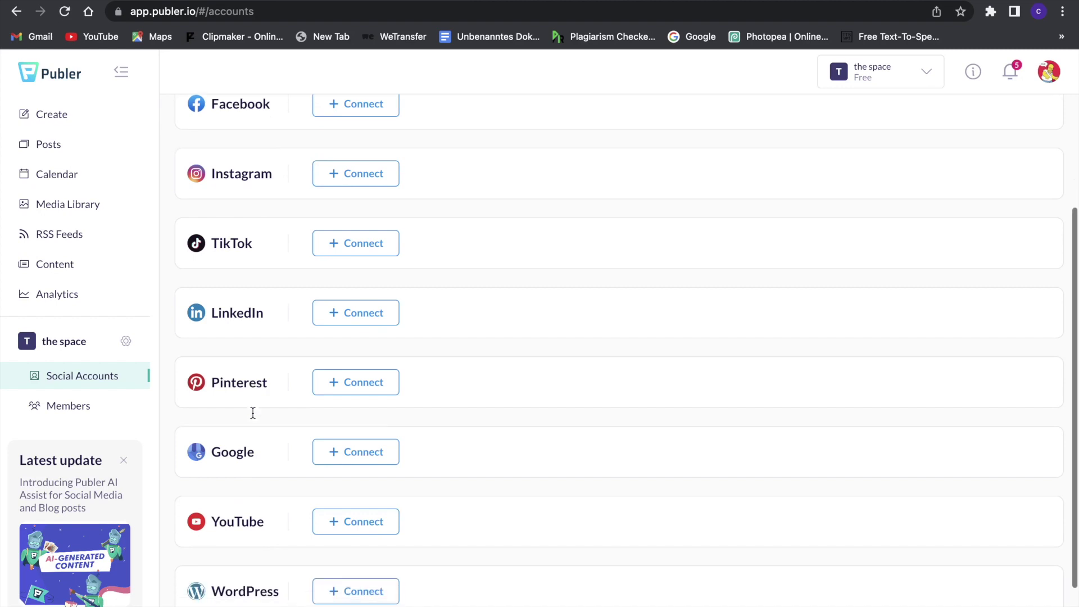
{"action": "scroll", "coordinate": [253, 407], "scroll_direction": "down", "scroll_amount": 2}
Step: Return to the Posts page, which shows no scheduled posts
{"action": "scroll", "coordinate": [253, 407], "scroll_direction": "up", "scroll_amount": 5}
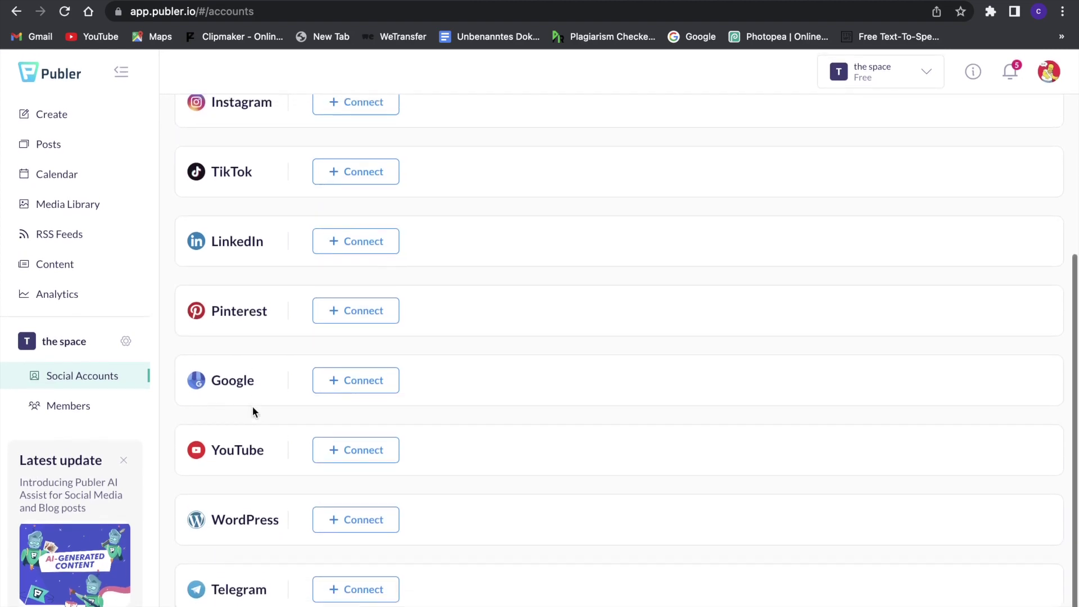
{"action": "scroll", "coordinate": [252, 412], "scroll_direction": "up", "scroll_amount": 2}
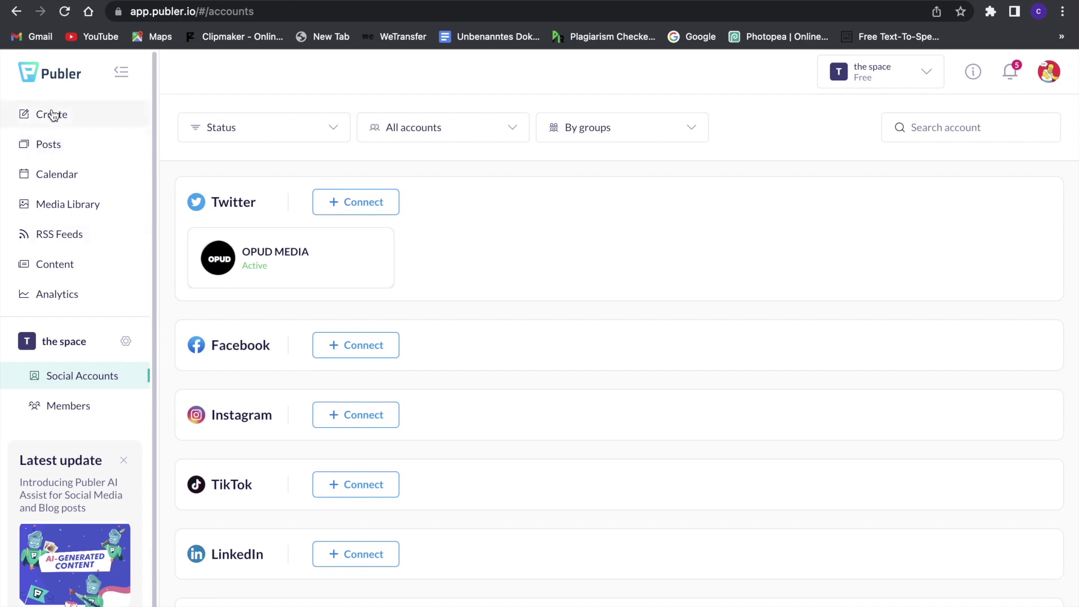
{"action": "left_click", "coordinate": [82, 138]}
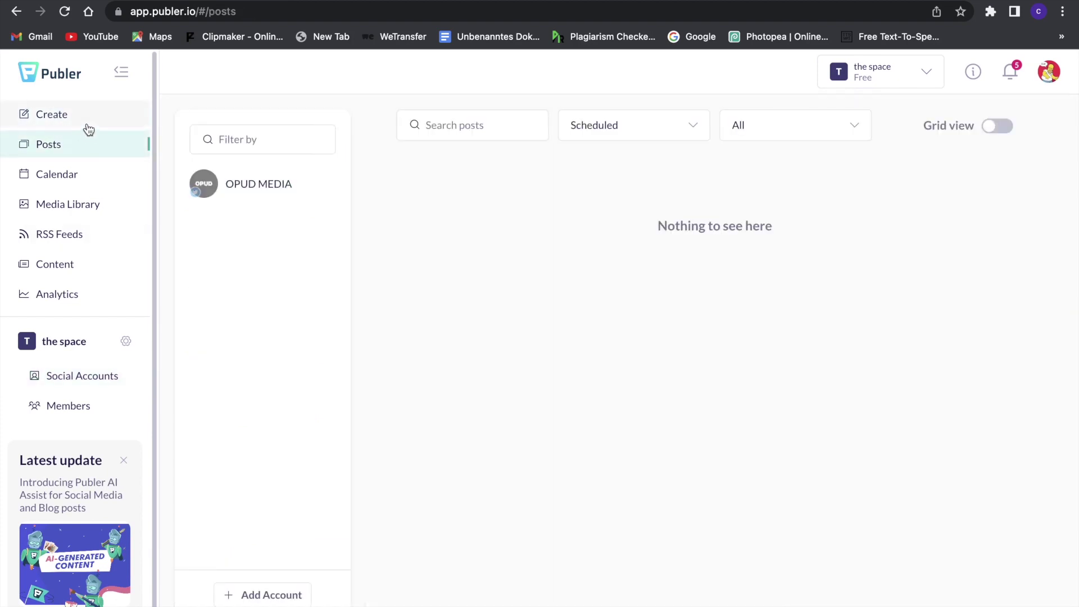
Step: Reopen the composer holding the Black Adam question draft and its Twitter preview
{"action": "left_click", "coordinate": [88, 113]}
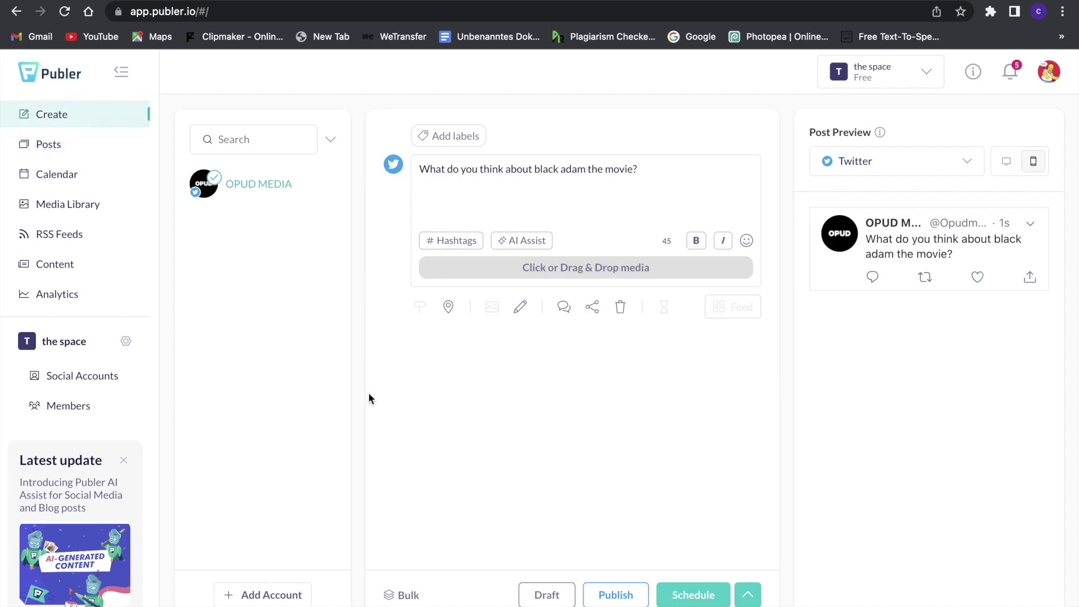